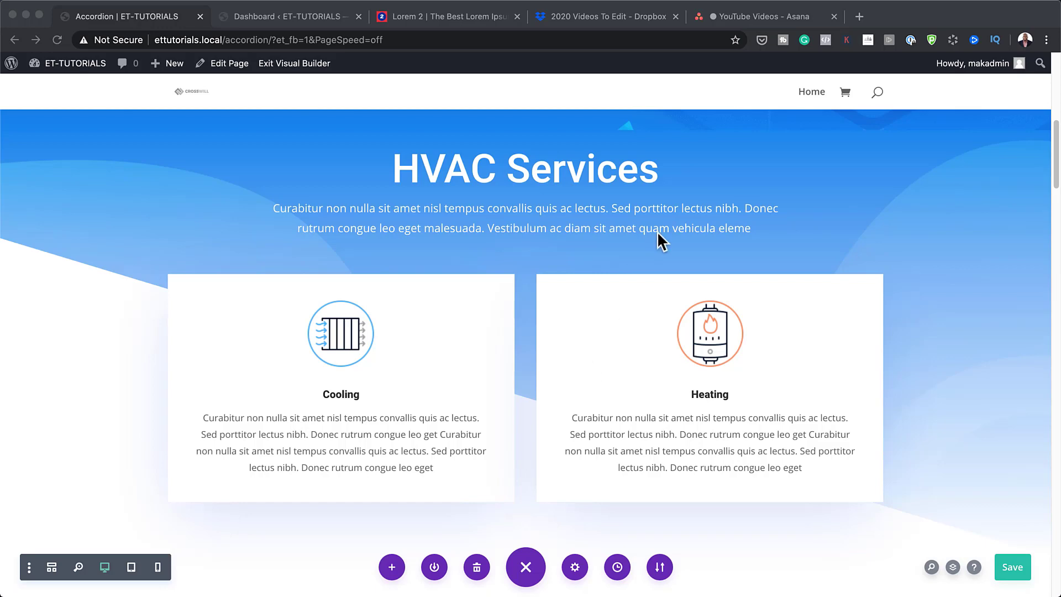
Insert a Code module below the Heating card and paste the div-hiding jQuery snippet into it.
scroll(658, 232, "up", 5)
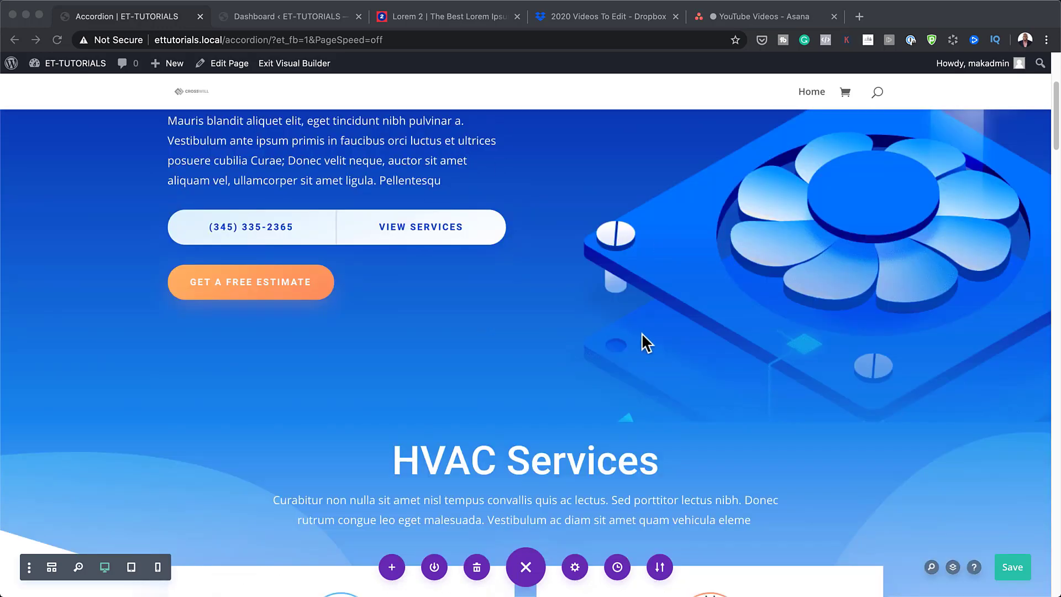
scroll(645, 343, "down", 3)
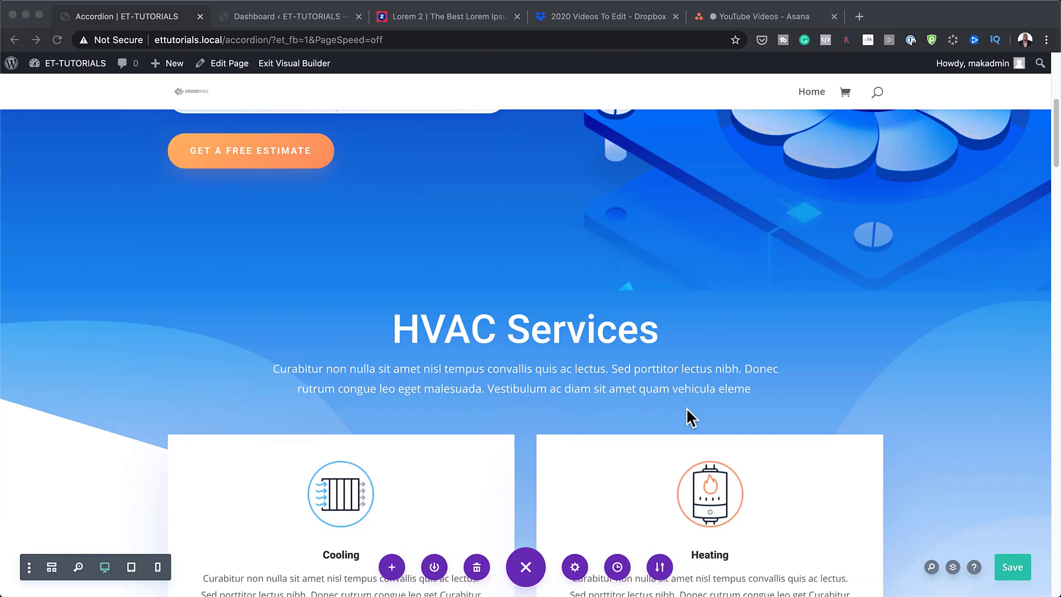
scroll(686, 407, "down", 4)
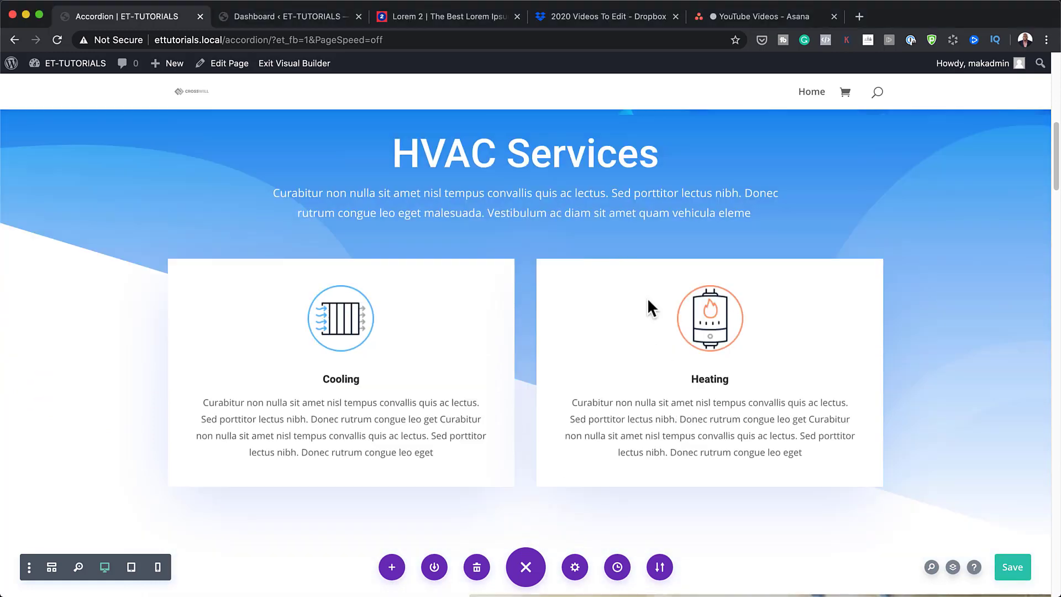
mouse_move(654, 301)
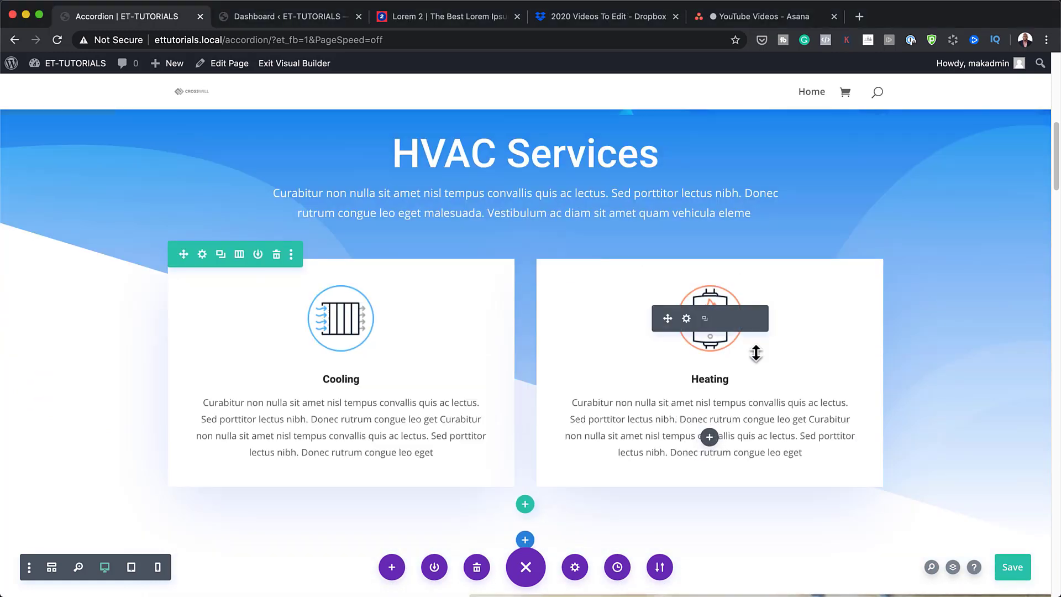
left_click(710, 437)
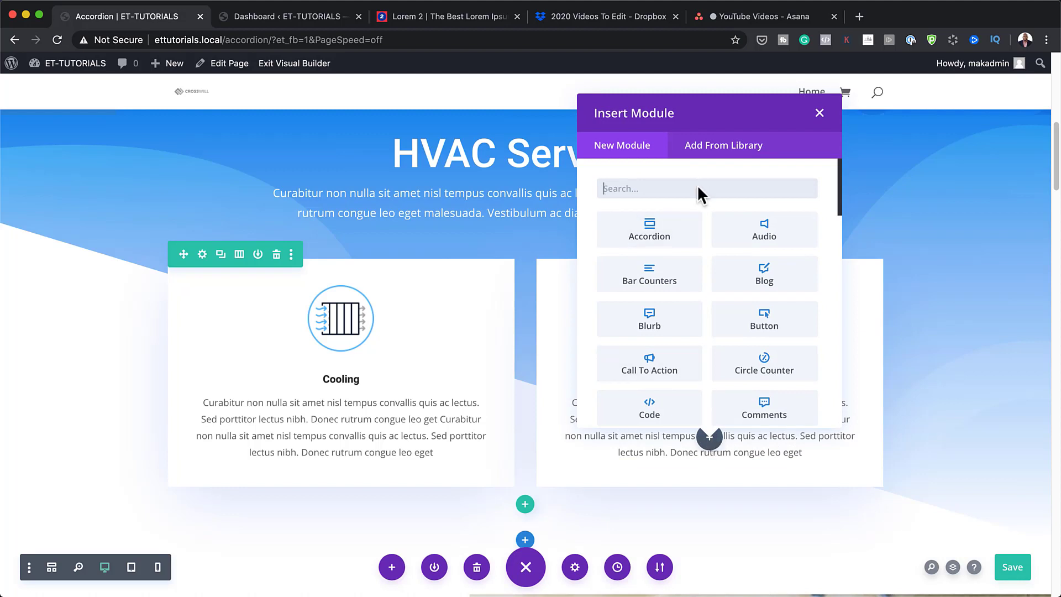
type("code")
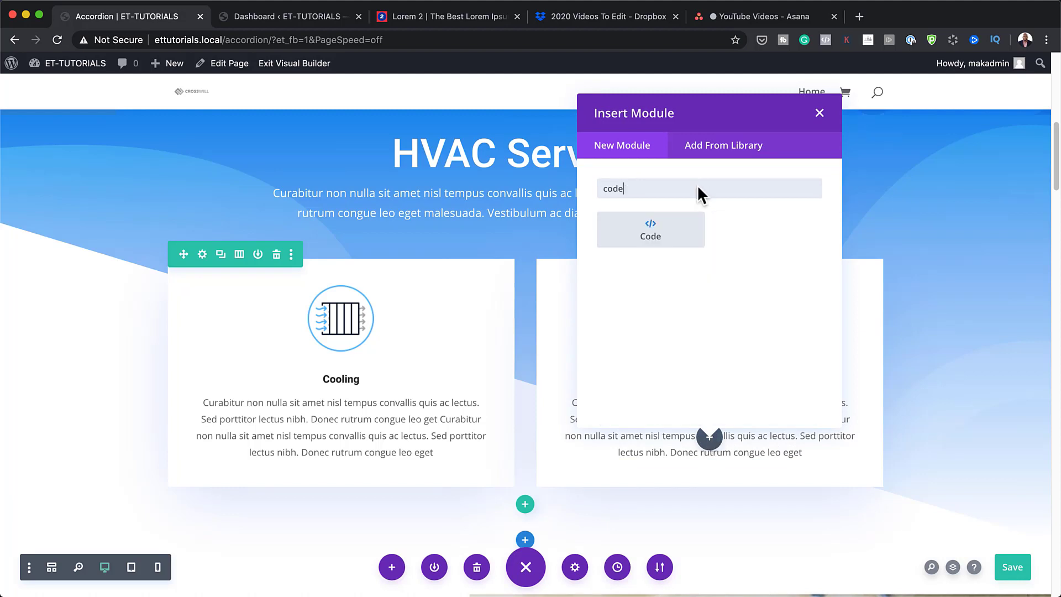
left_click(656, 230)
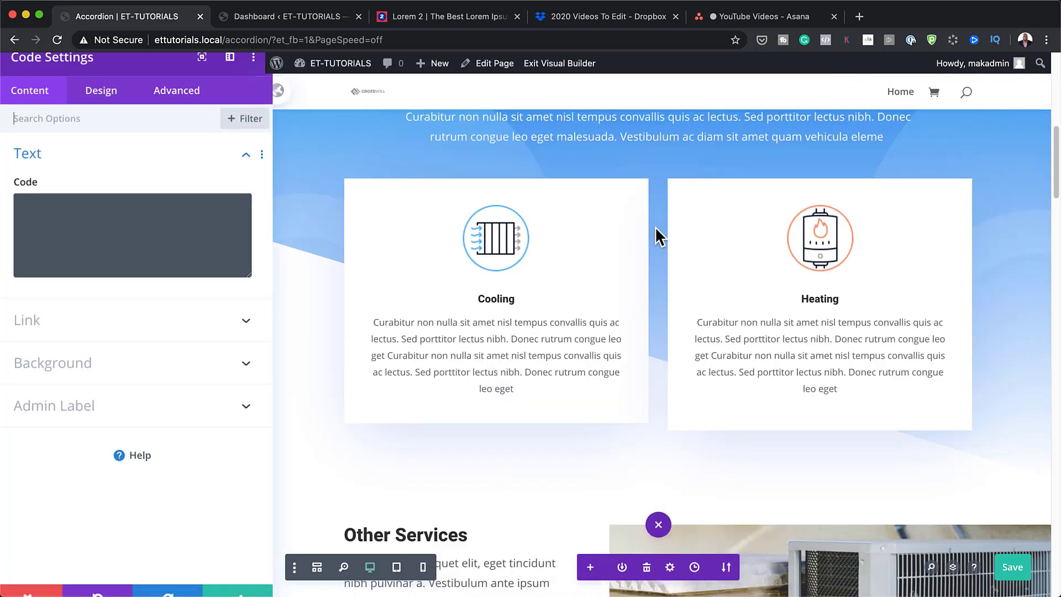
left_click(124, 218)
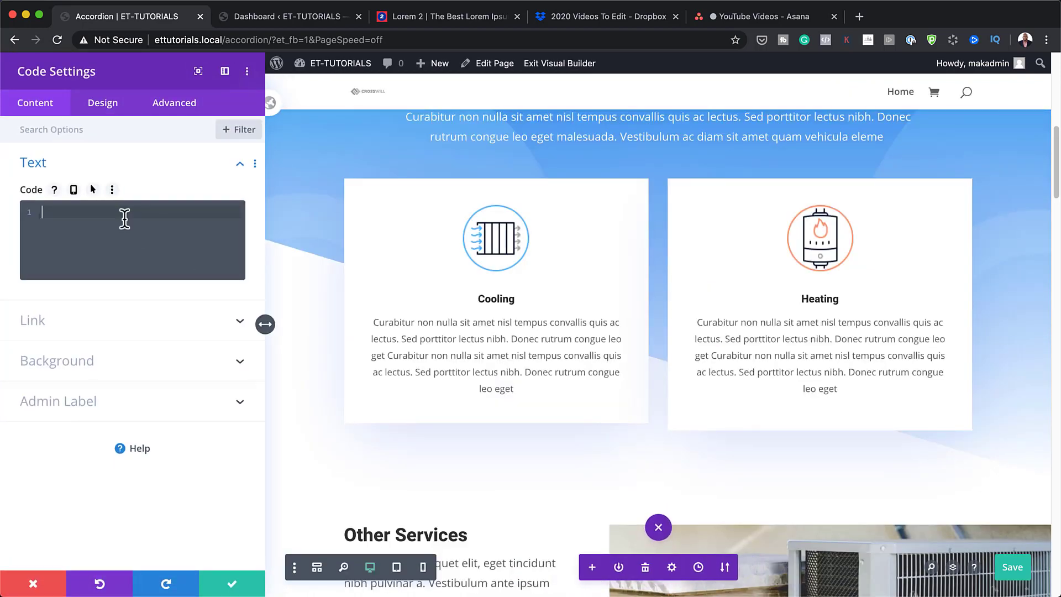
type("(function($) {      // Add jQuery code here, using $ to refer to jQuery.     $(document).ready(function(){        $( \"div\" ).hide();      });  })( jQuery );")
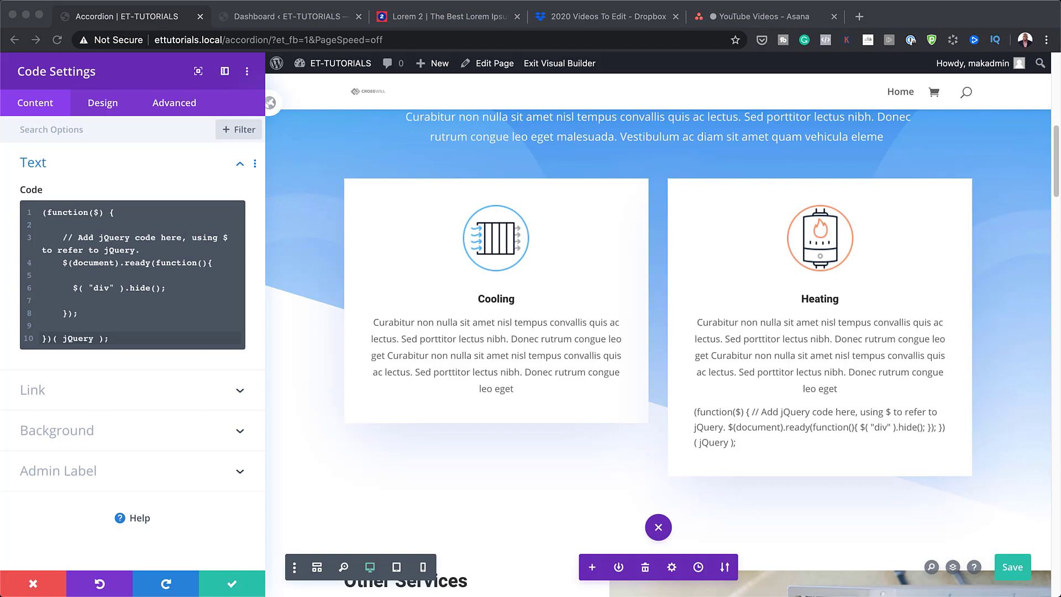
Add an opening <script> tag on a new first line above the jQuery code.
left_click(40, 212)
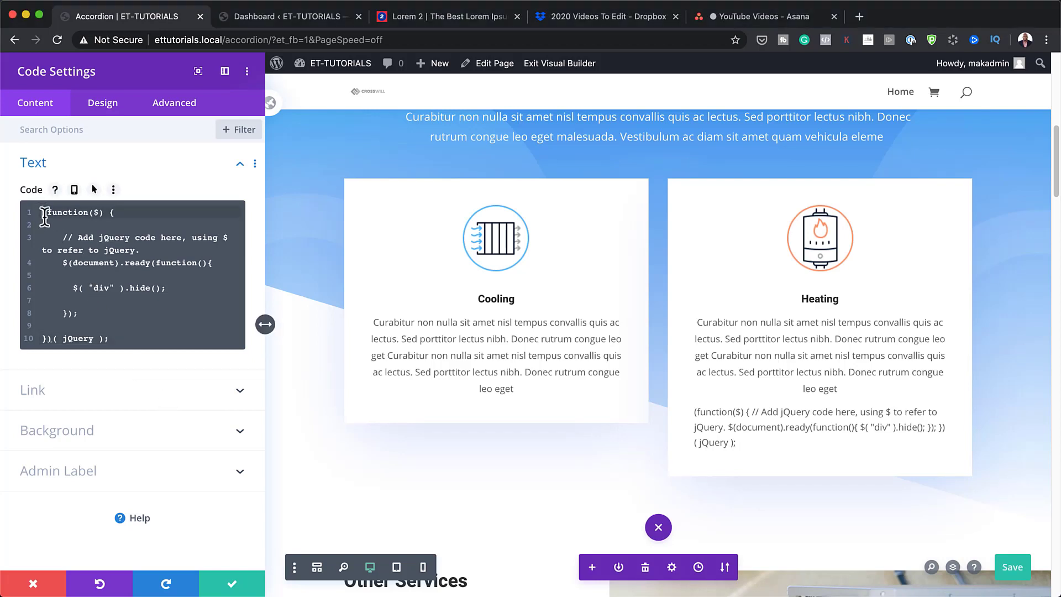
key("Return")
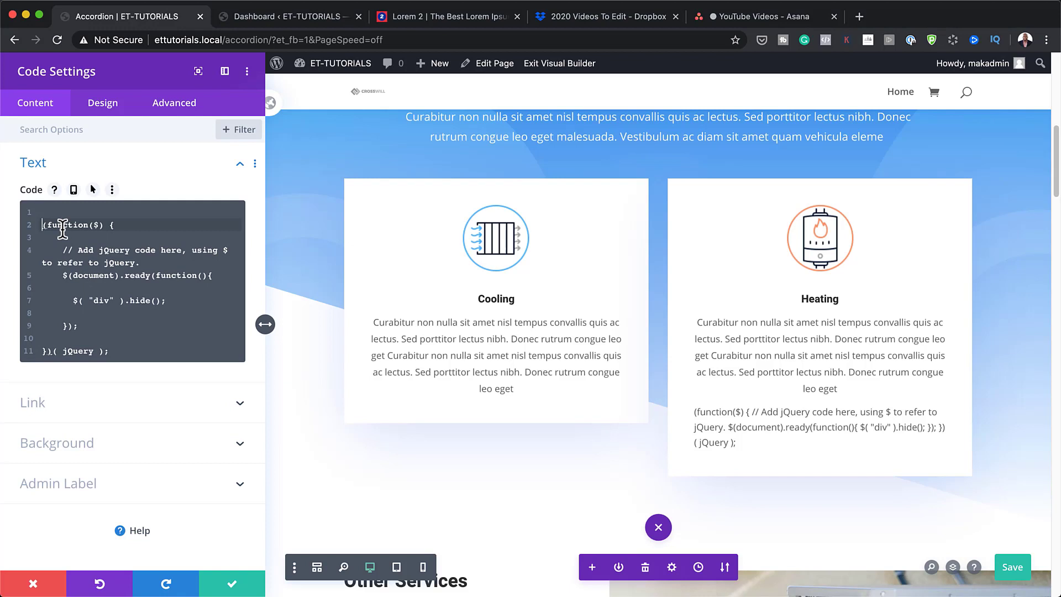
key("Up")
type("<script>")
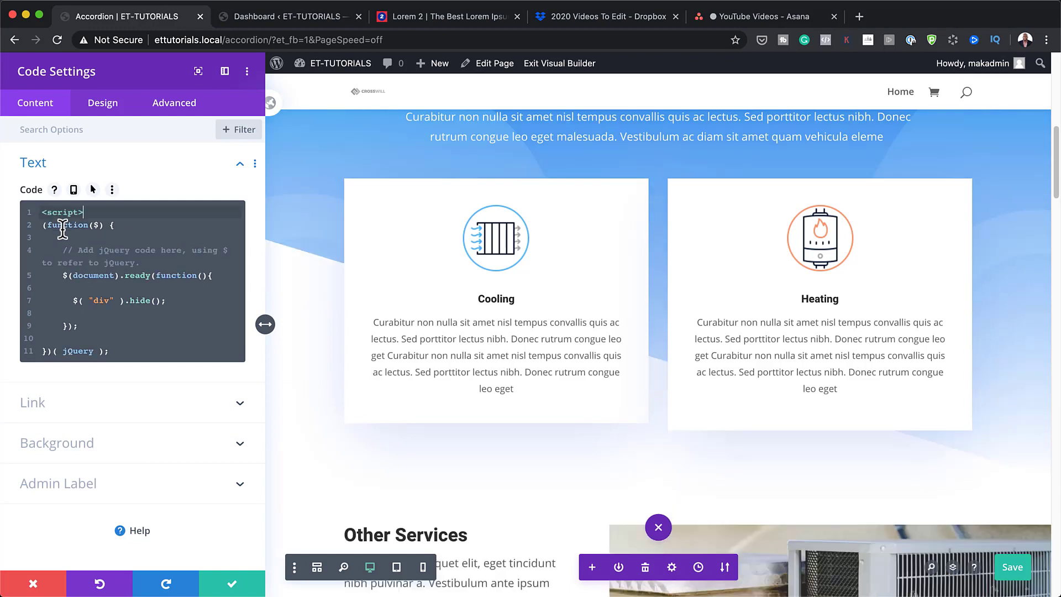
Add a closing </script> tag after the last line and remove the leftover duplicate text.
left_click(111, 351)
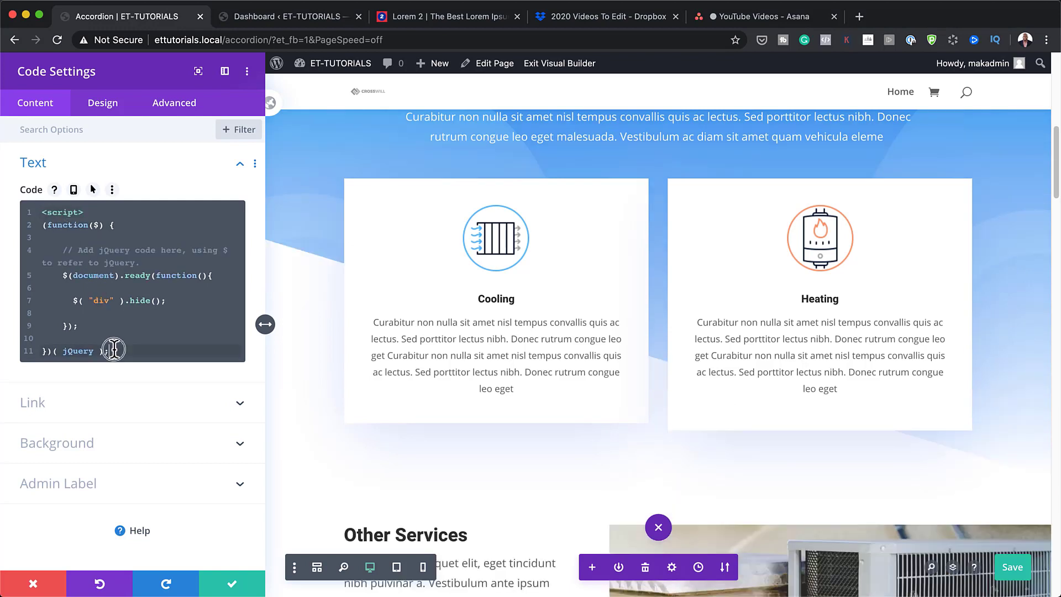
key("Return")
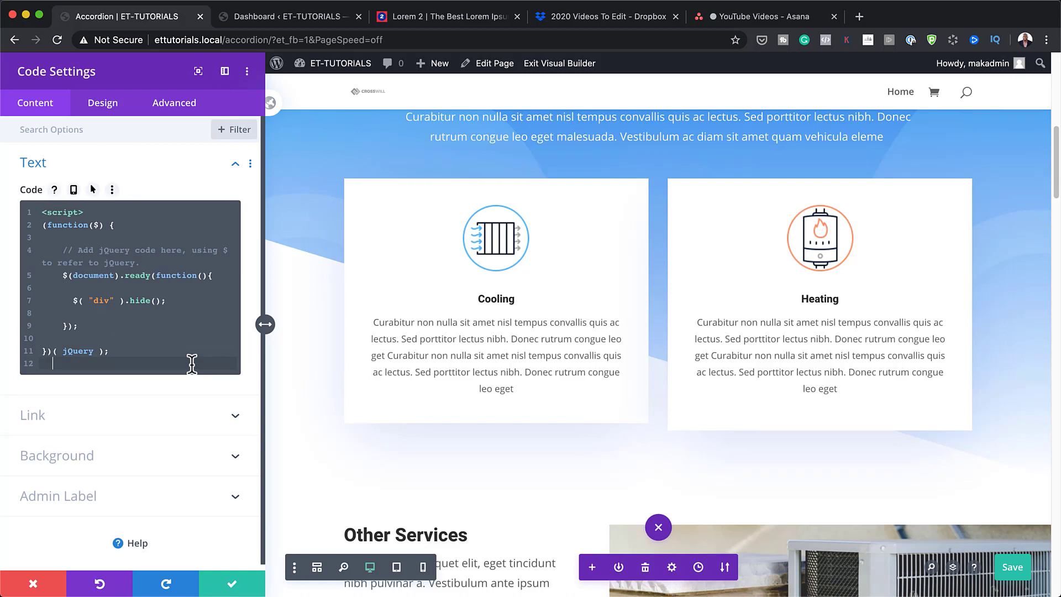
type("<script>")
type("/")
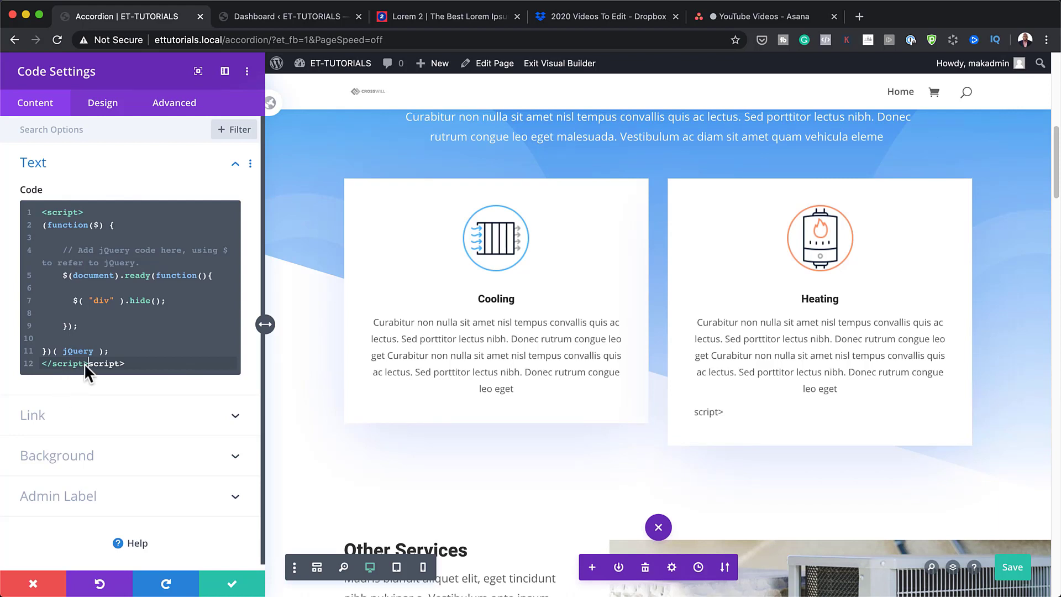
left_click_drag(87, 363, 155, 362)
key("BackSpace")
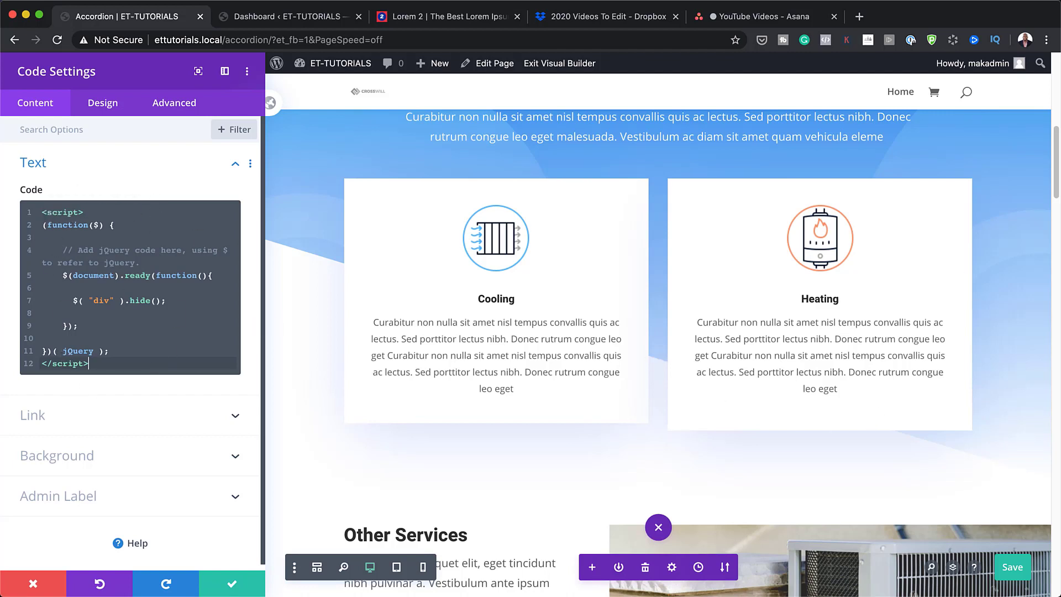
Save the Code module, then Save & Exit the page to the WordPress Dashboard.
left_click(231, 586)
mouse_move(75, 79)
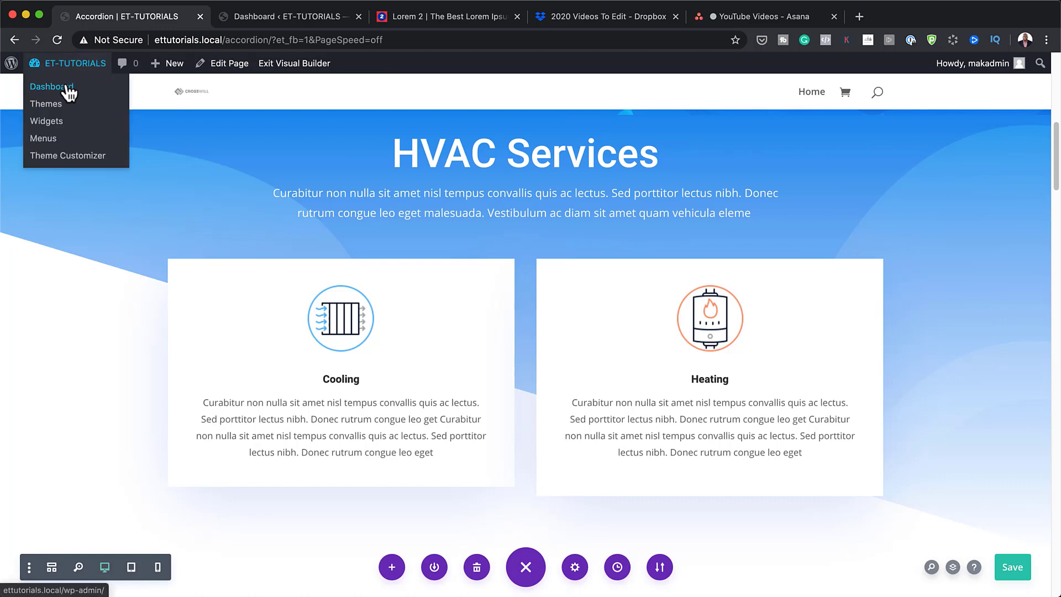
left_click(65, 89)
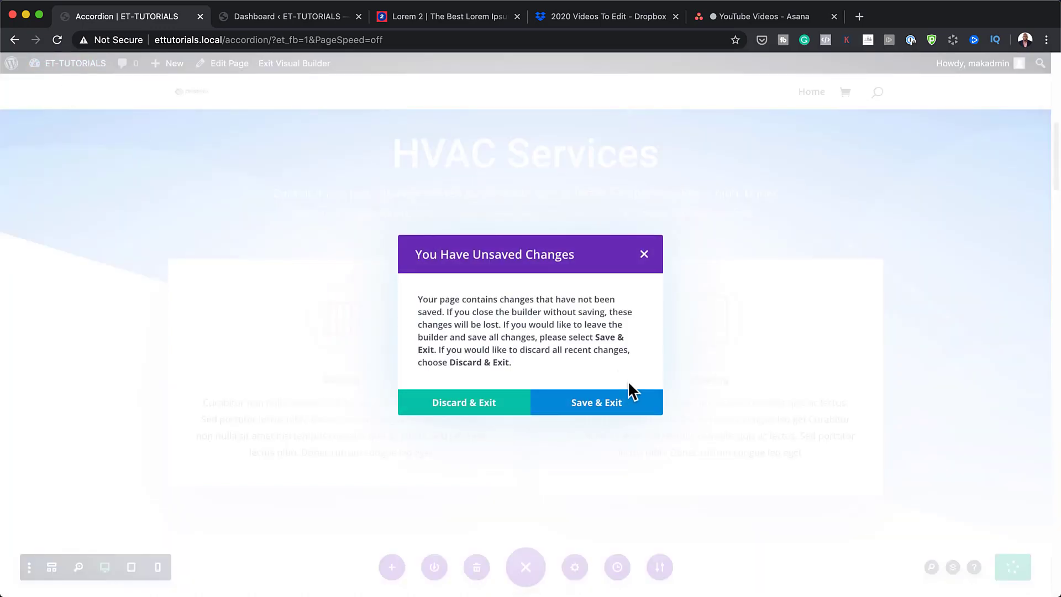
left_click(604, 403)
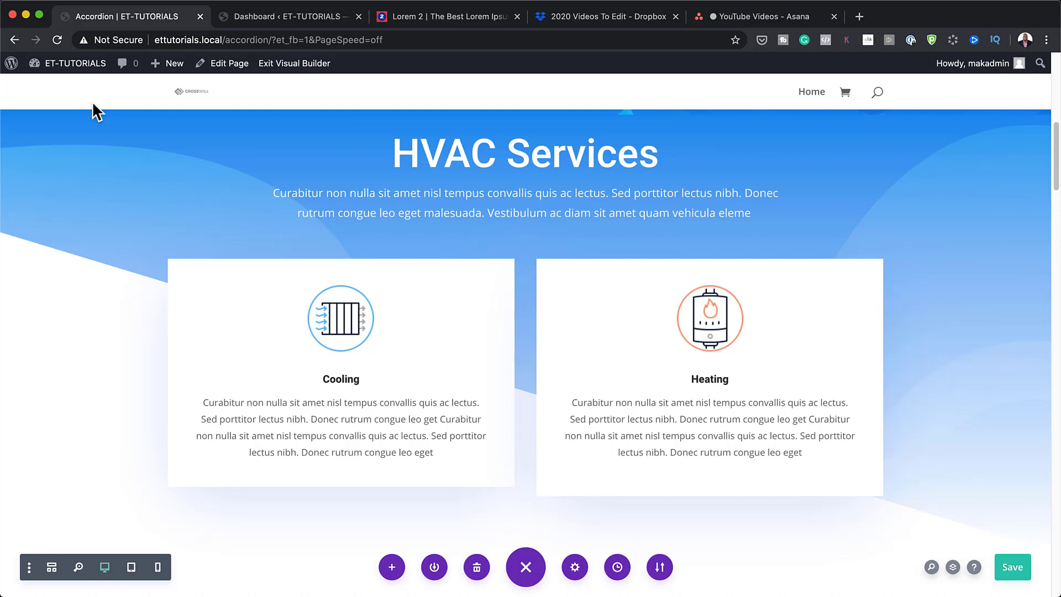
left_click(47, 84)
left_click(574, 407)
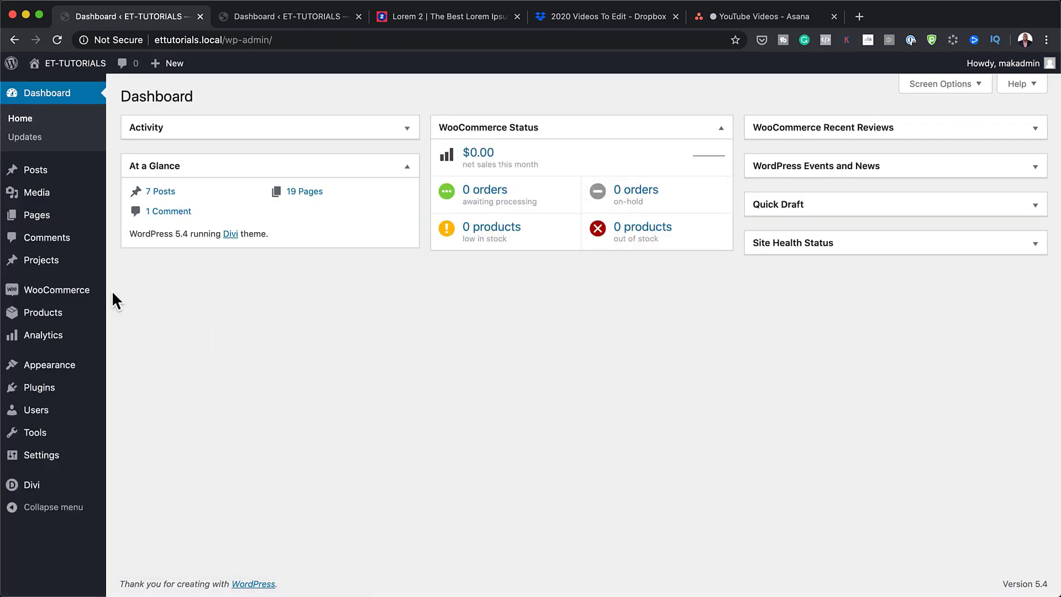
Open Divi Theme Options on the Integration tab and review its head, body and post code fields.
mouse_move(67, 489)
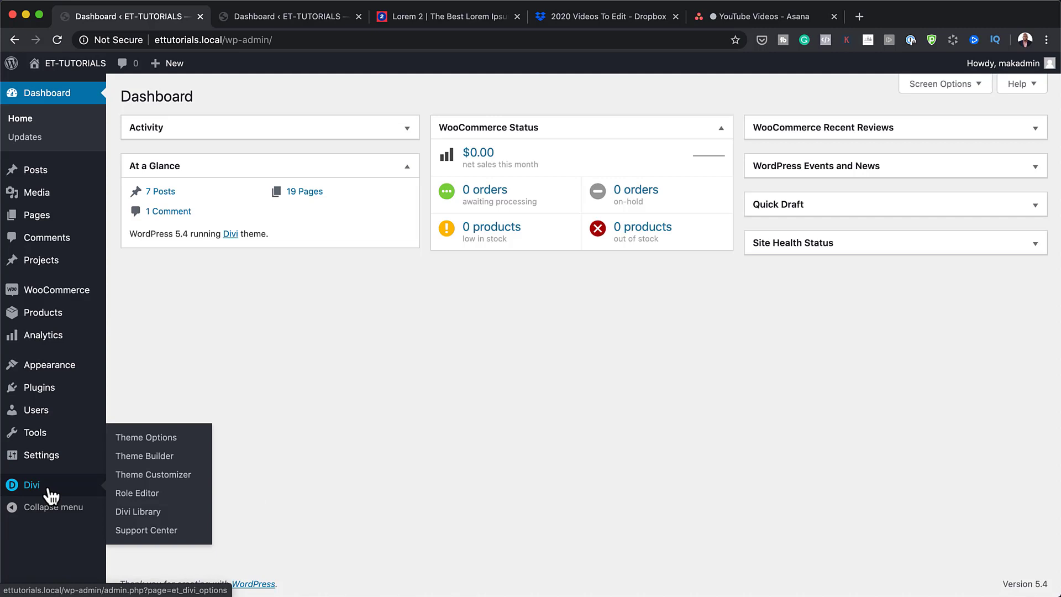
left_click(148, 438)
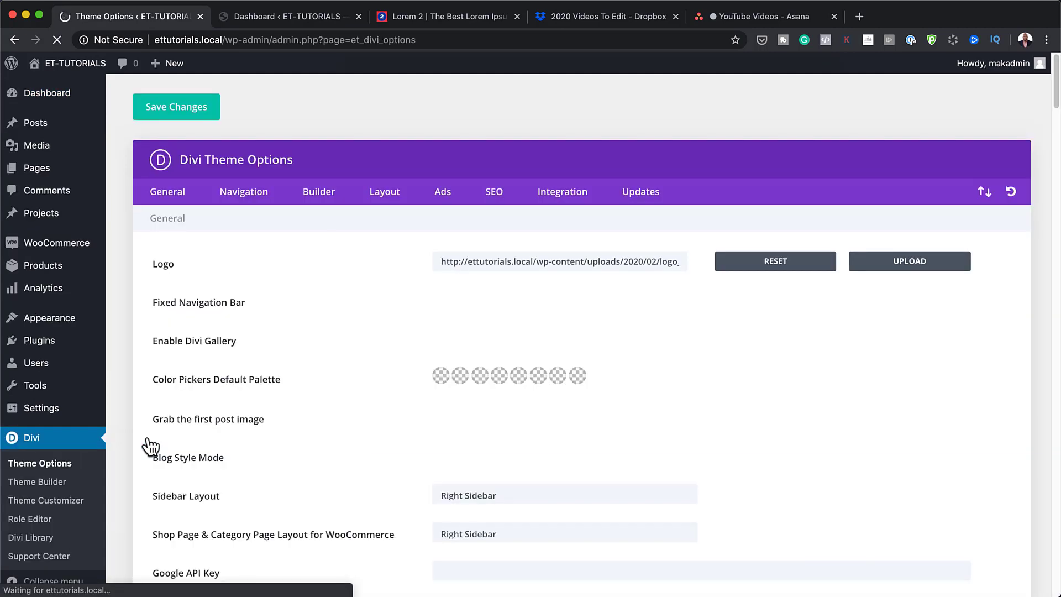
left_click(559, 203)
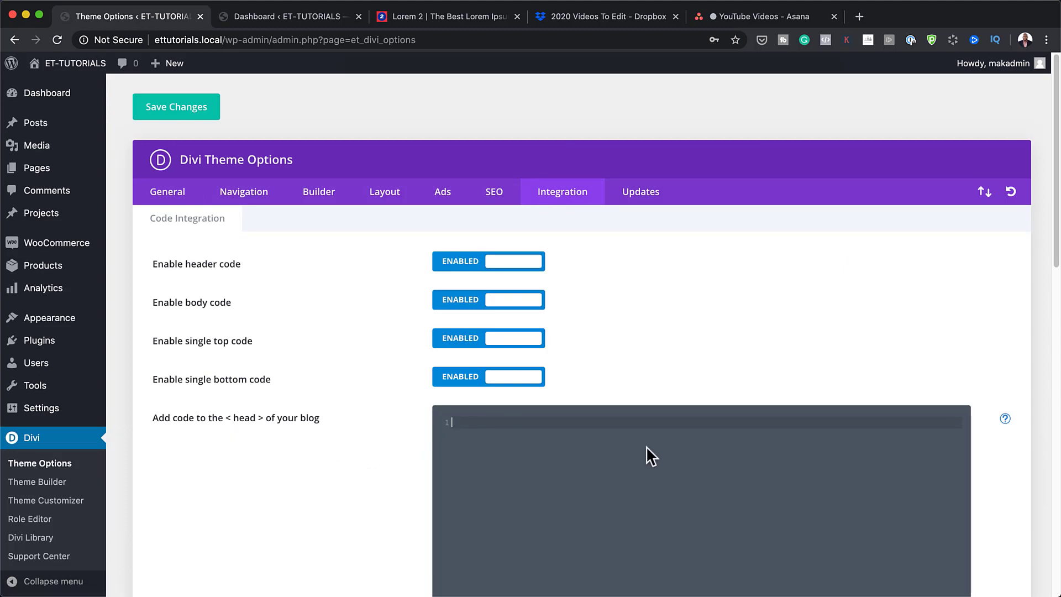
scroll(570, 427, "down", 1)
scroll(570, 427, "down", 4)
scroll(619, 486, "down", 1)
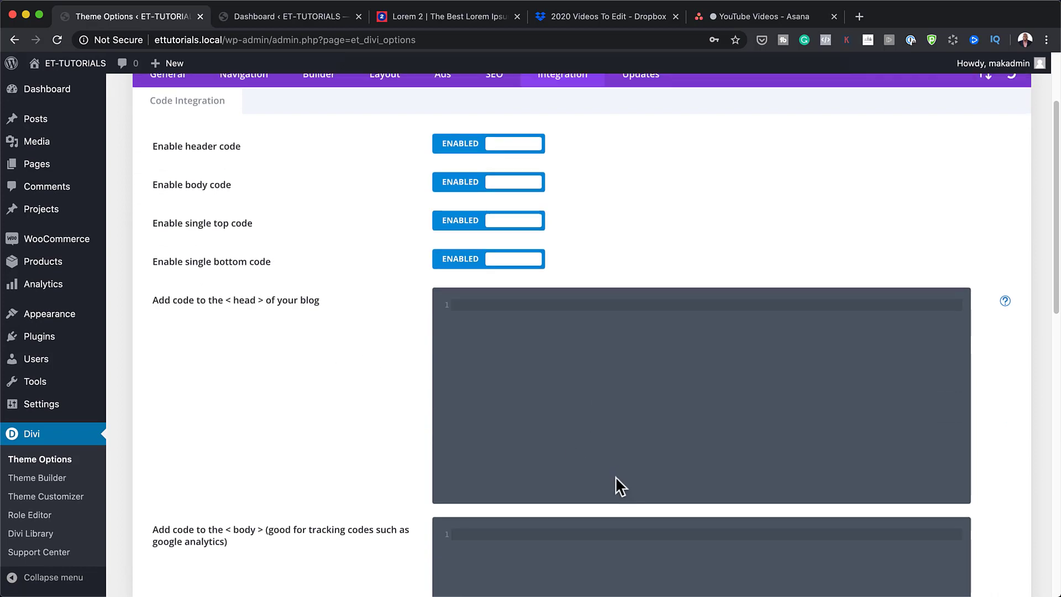
scroll(594, 410, "down", 15)
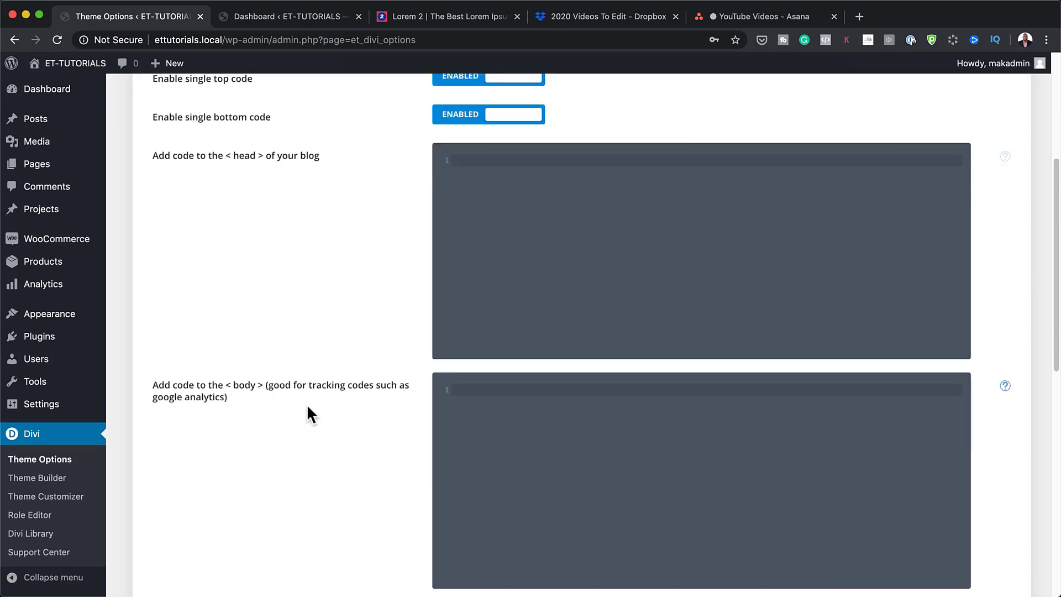
scroll(562, 409, "down", 2)
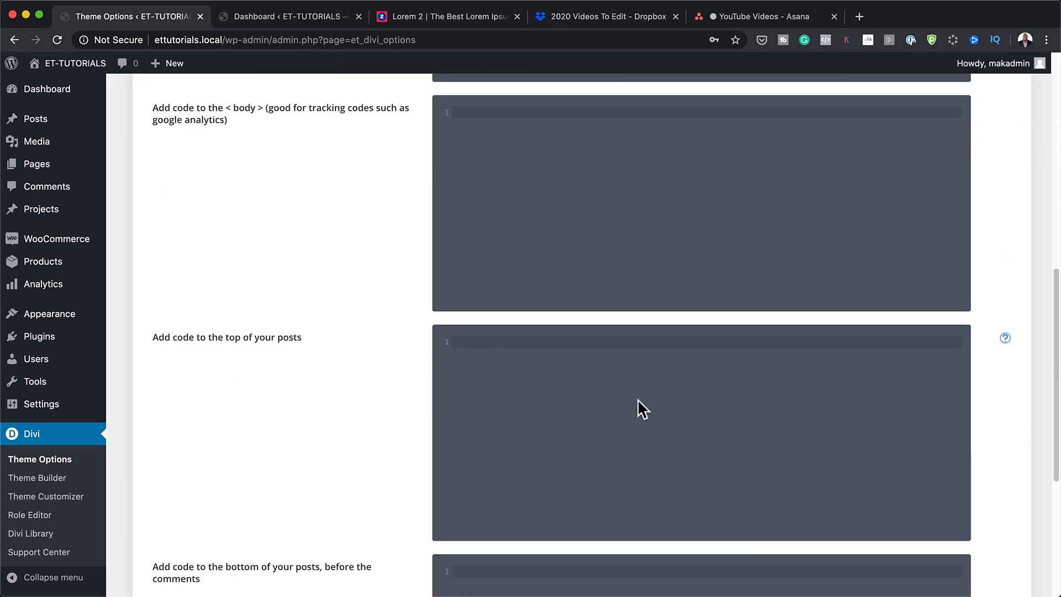
scroll(637, 403, "down", 2)
scroll(637, 403, "down", 9)
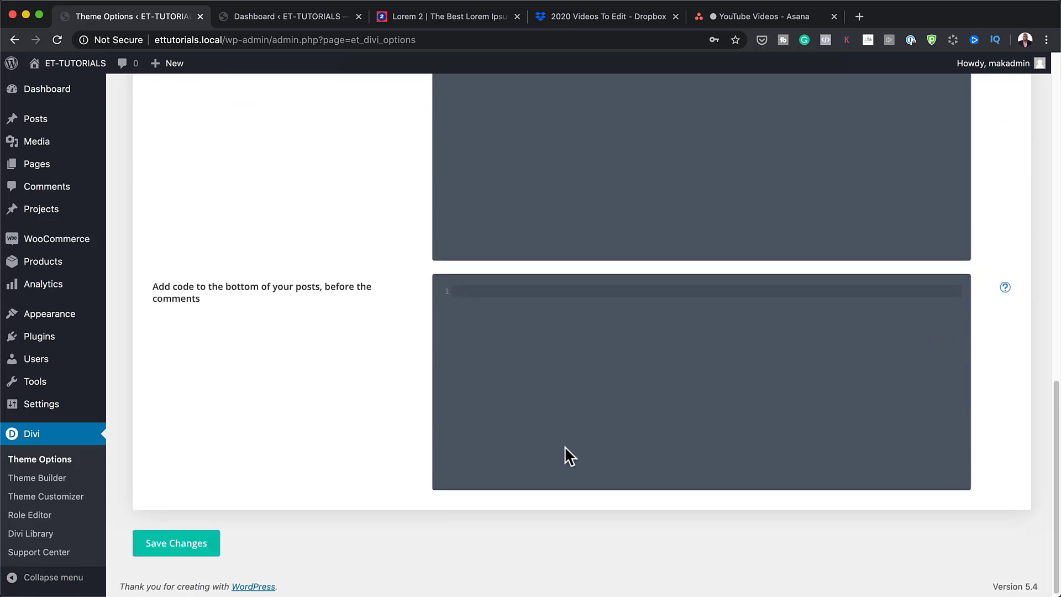
scroll(565, 446, "up", 2)
scroll(565, 443, "up", 1)
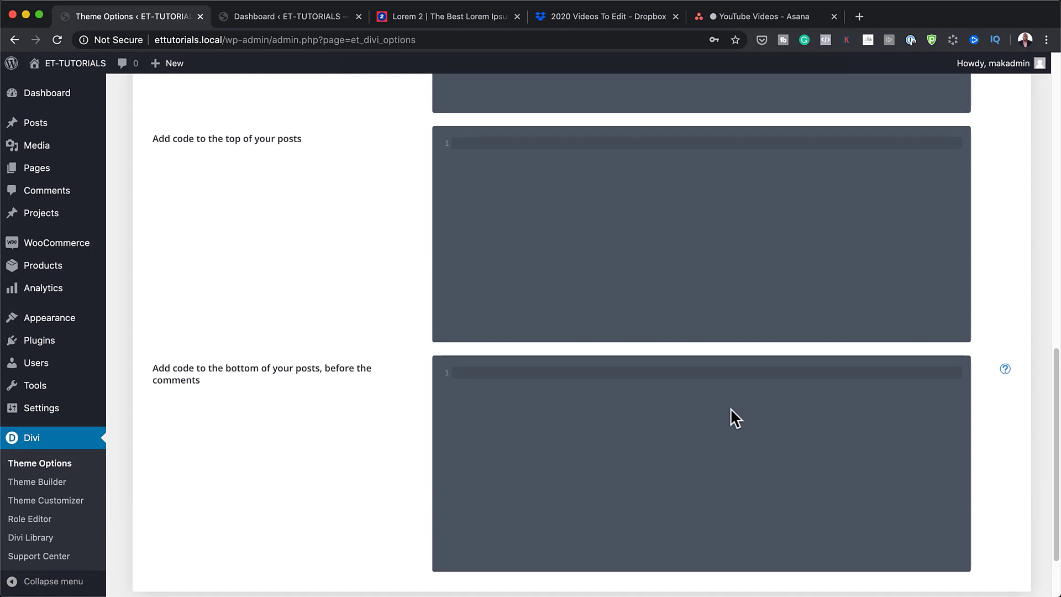
scroll(695, 399, "up", 10)
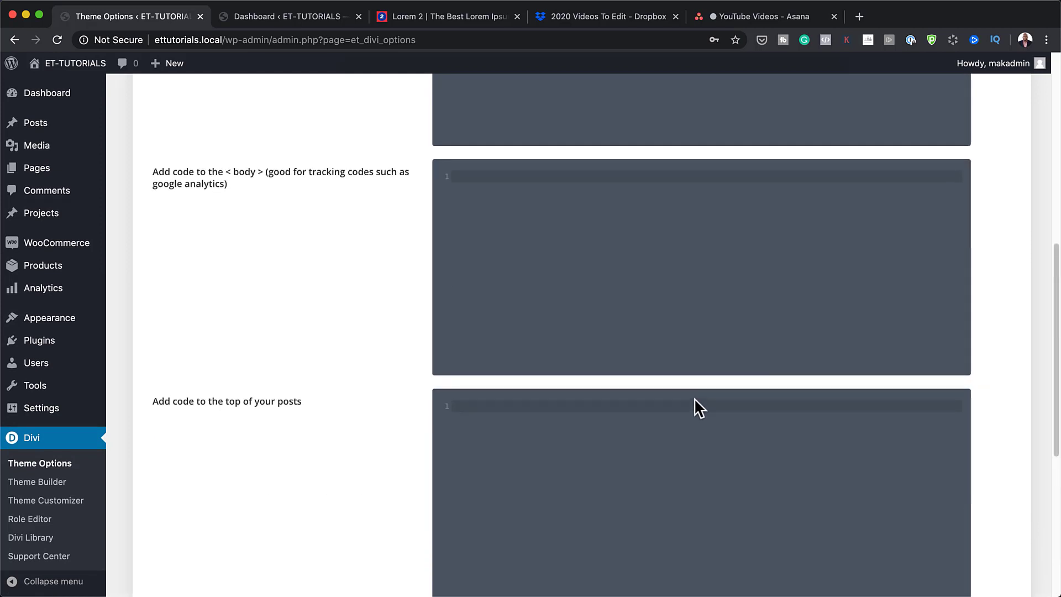
scroll(695, 399, "up", 7)
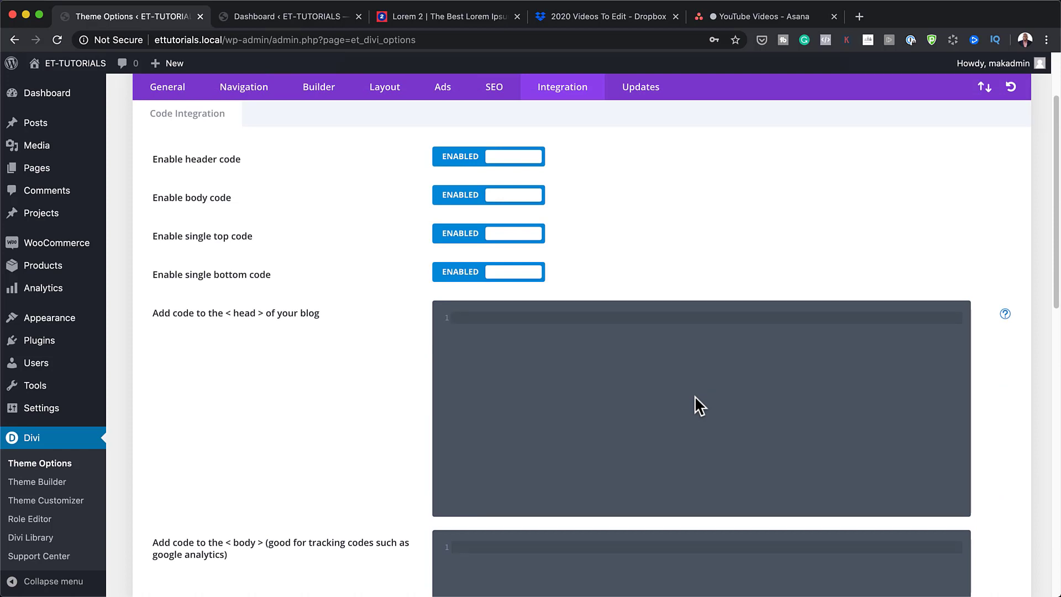
scroll(691, 412, "down", 2)
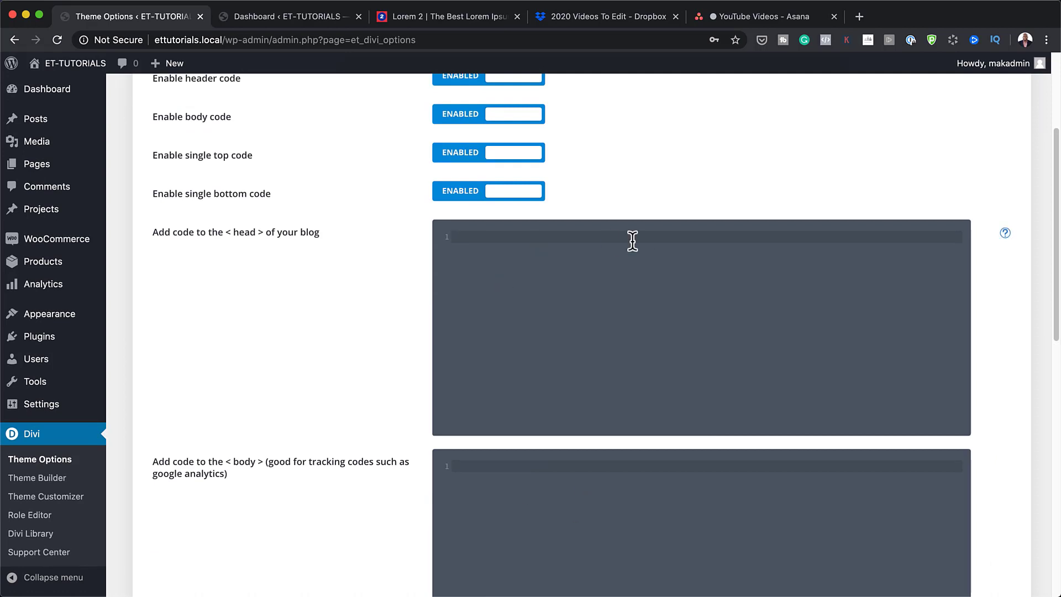
scroll(940, 419, "up", 5)
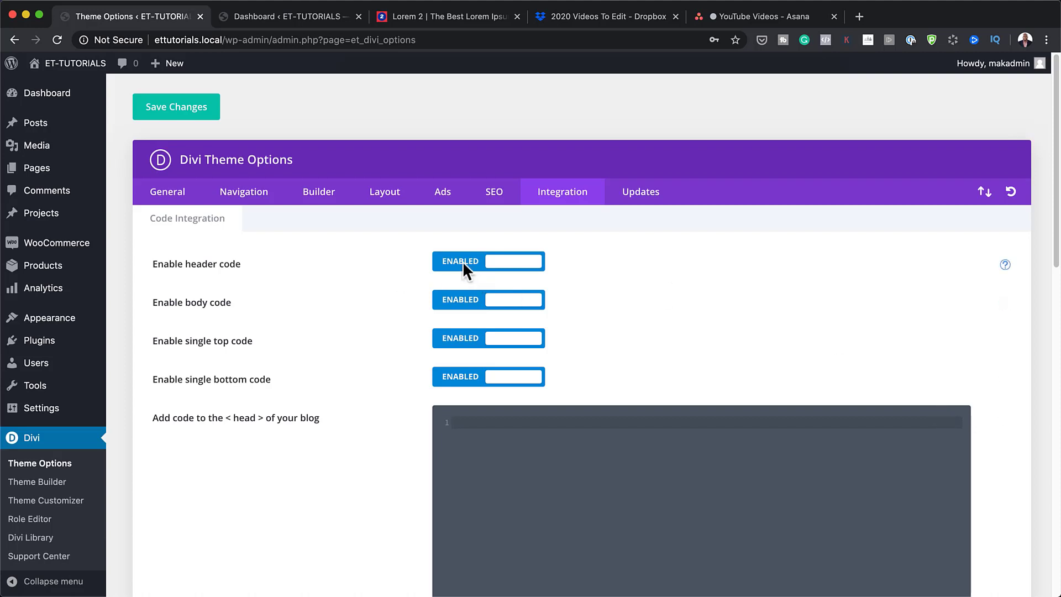
left_click(463, 263)
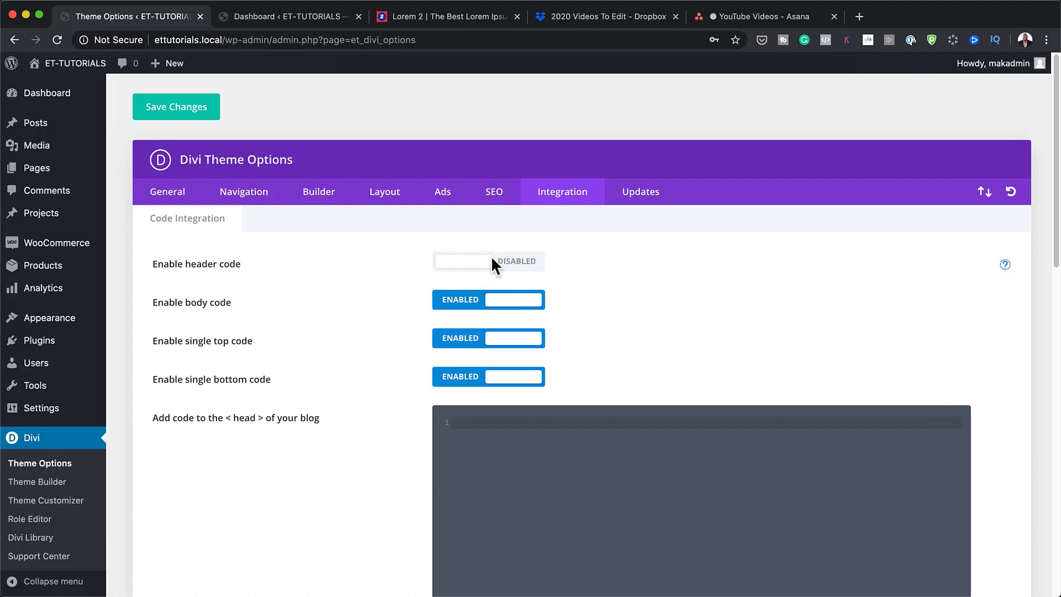
left_click(492, 262)
left_click(452, 299)
left_click(530, 307)
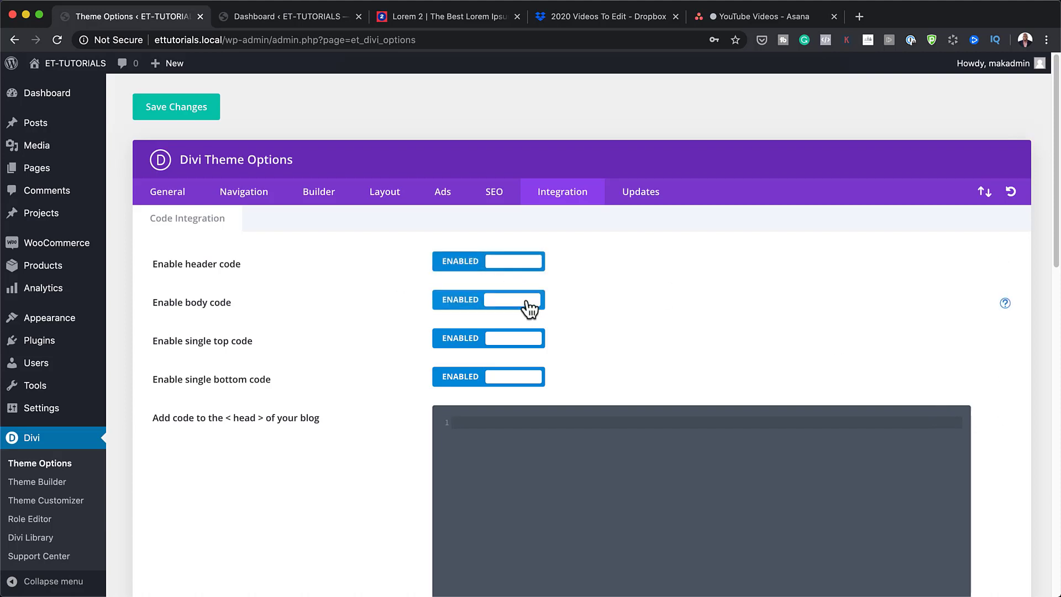
left_click(458, 341)
left_click(535, 345)
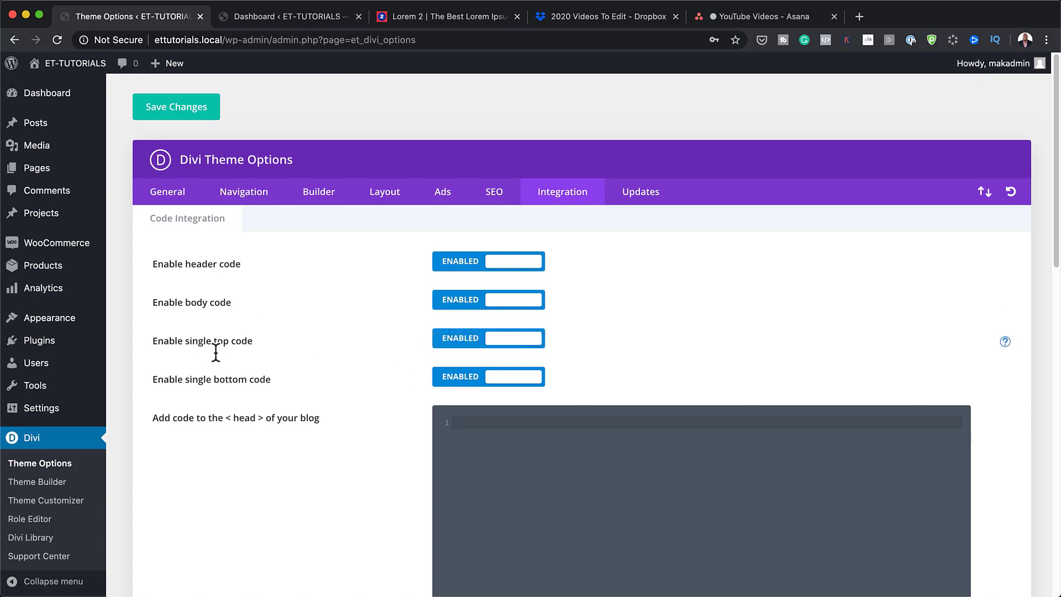
left_click(463, 344)
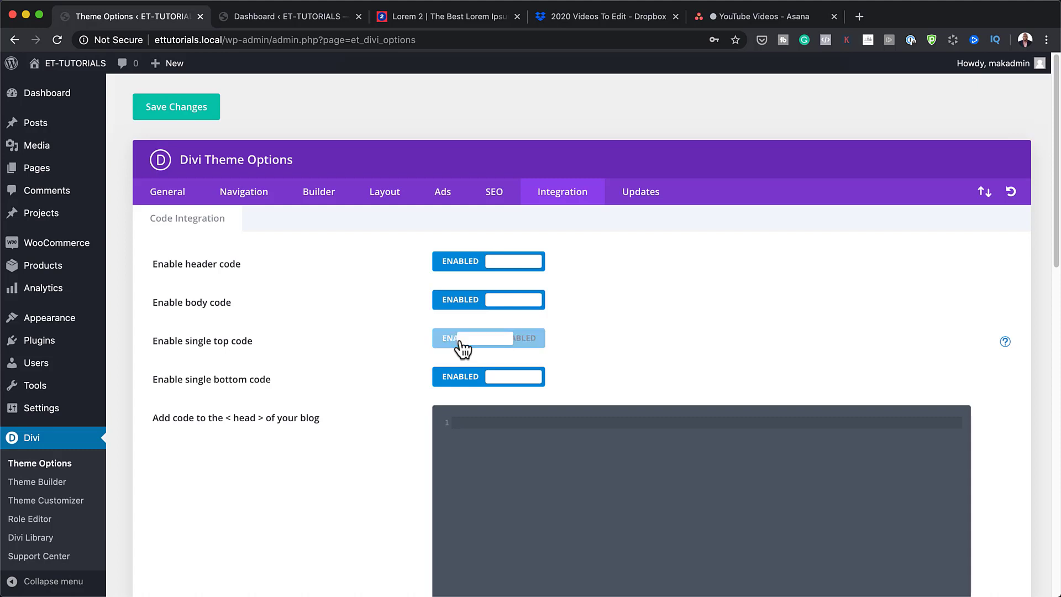
left_click(523, 338)
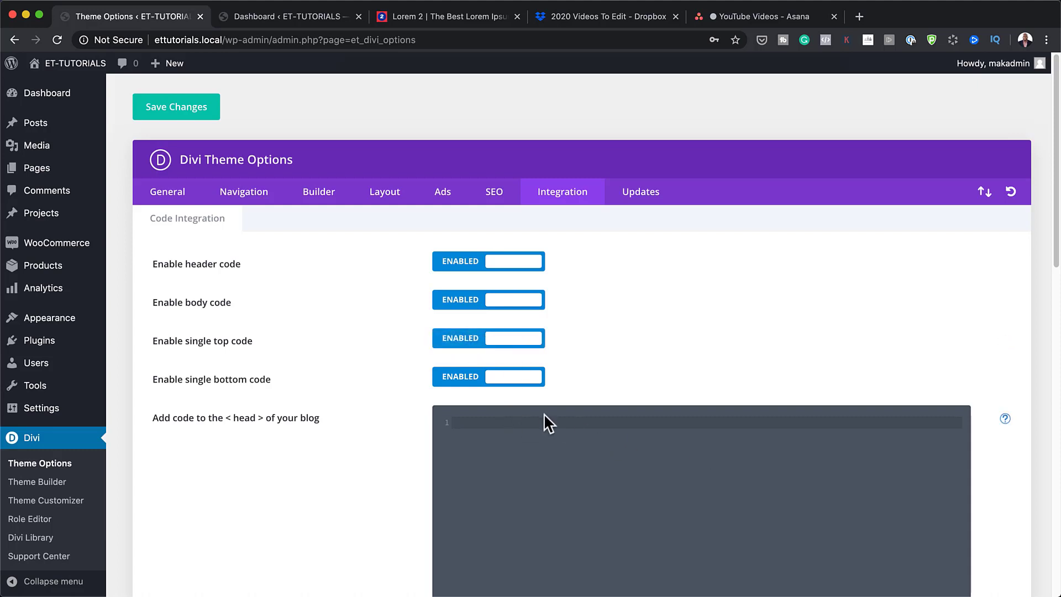
Paste the jQuery snippet into the head code field with a <script> line above it.
scroll(535, 441, "down", 1)
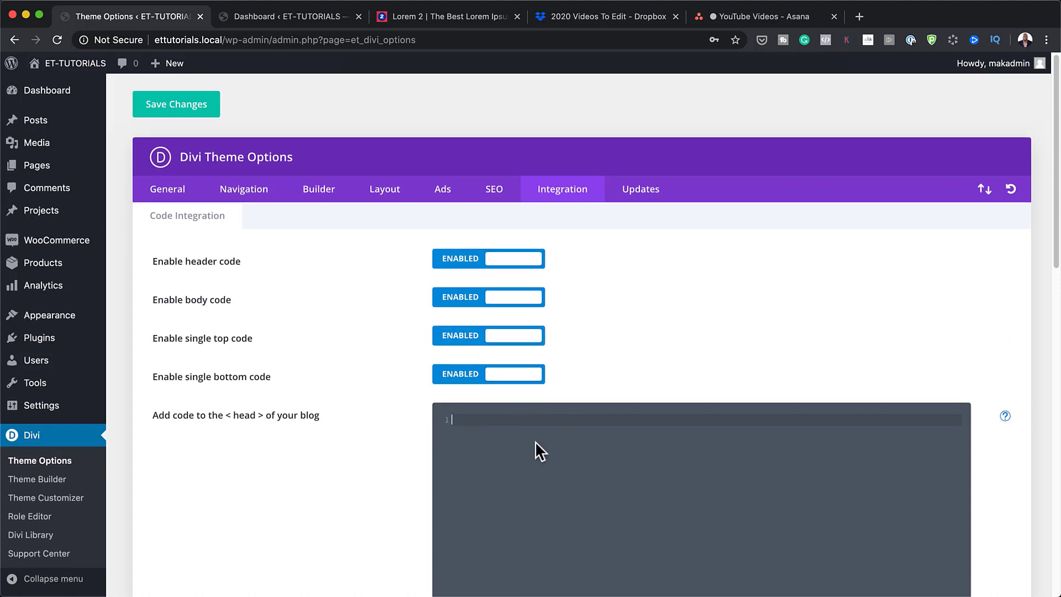
left_click(430, 403)
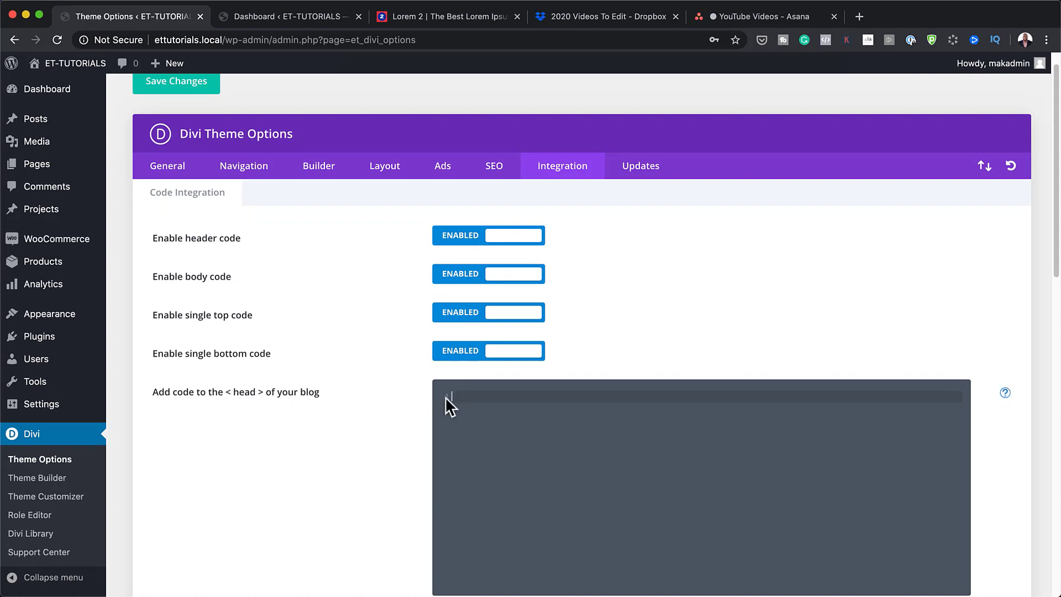
type("jQuery( document ).ready(function( $ ) {     // Add jQuery code here, using $ to refer to jQuery.     $( \"div\" ).hide(); });")
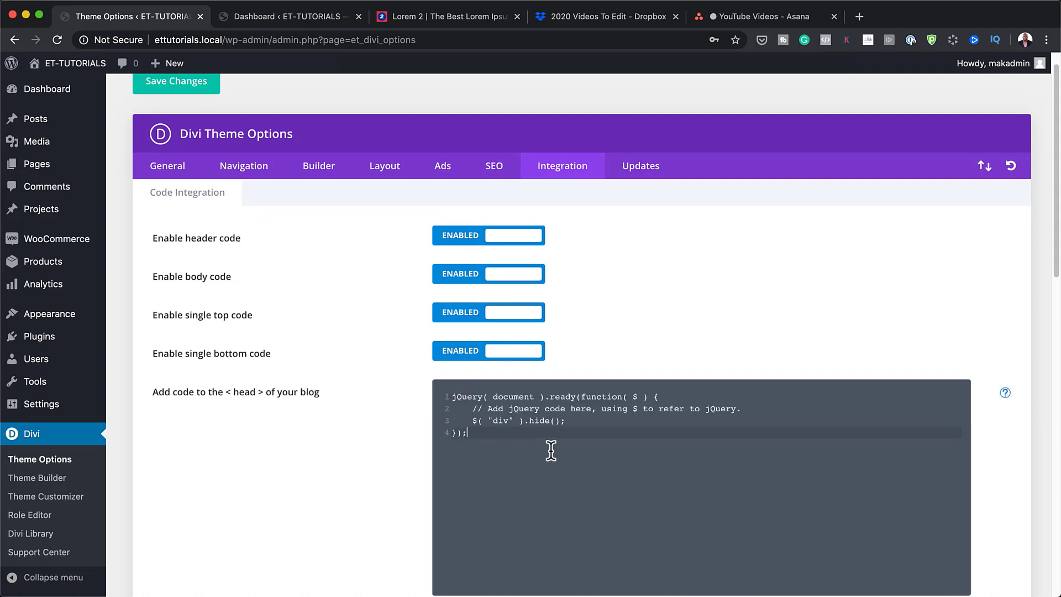
left_click(455, 397)
key("Return")
key("Up")
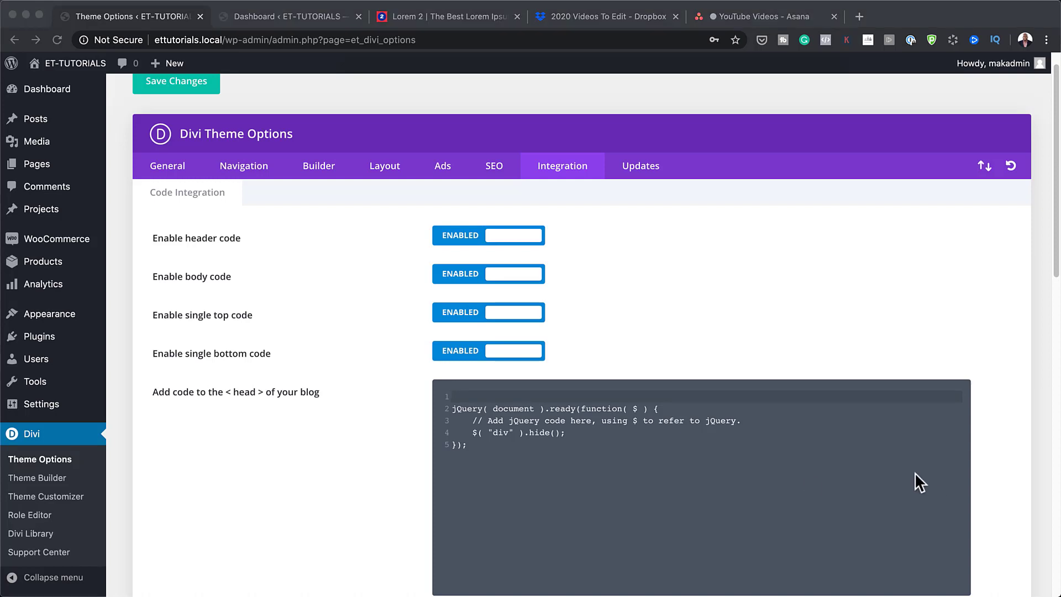
left_click(519, 396)
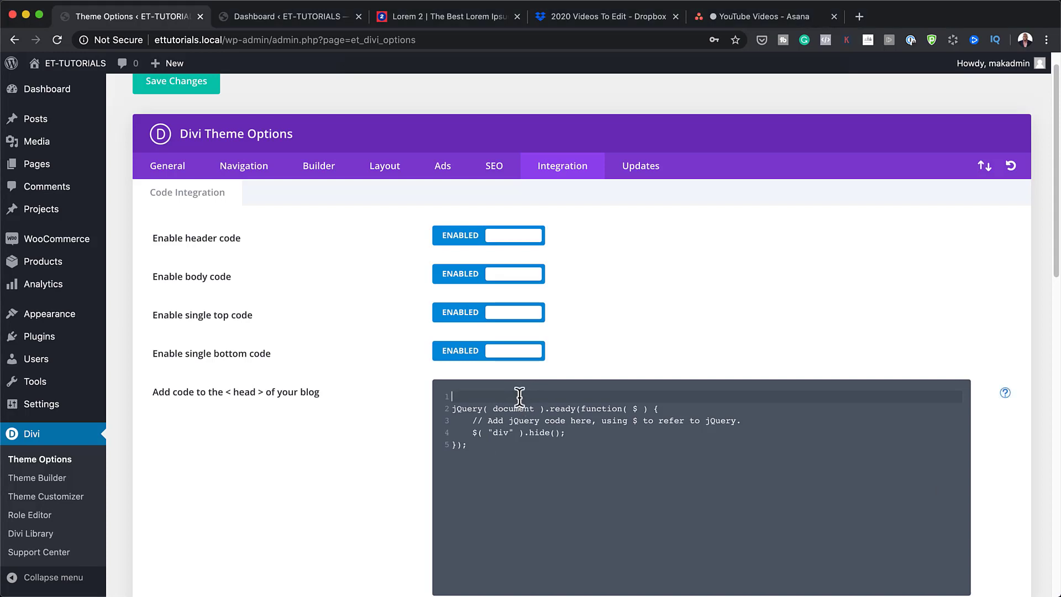
type("<script>")
Add an unindented closing </script> tag on a new line below the snippet.
left_click(474, 444)
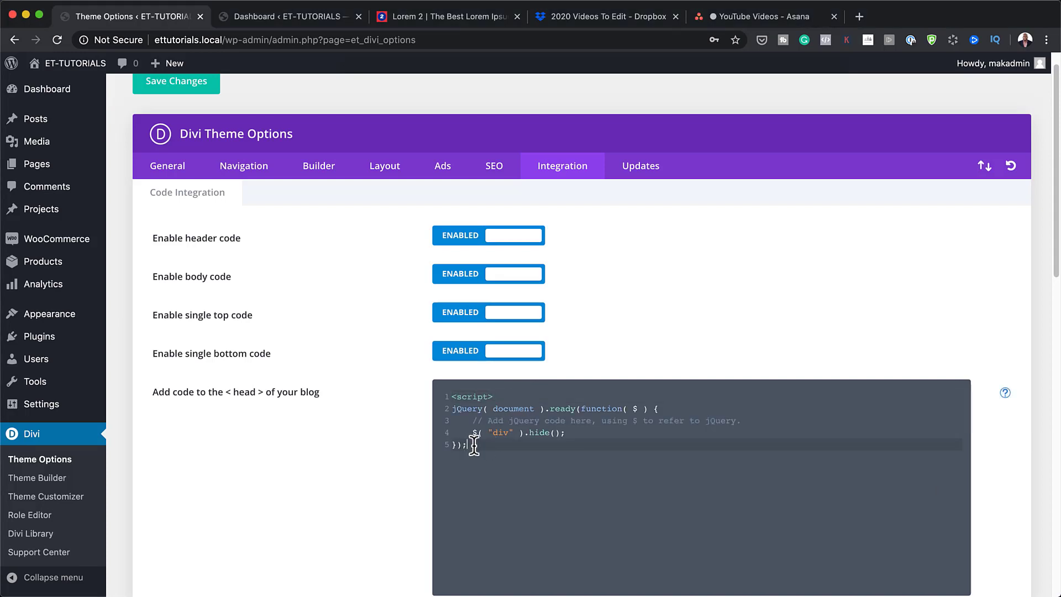
key("Return")
type("<script>")
left_click(478, 457)
type("/")
left_click(472, 456)
key("shift+Tab")
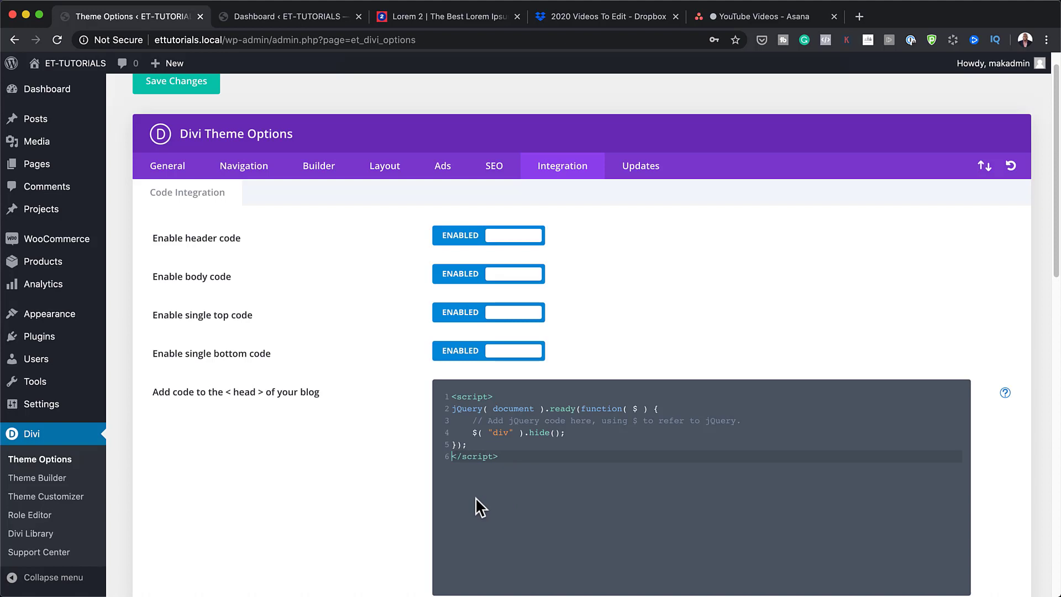